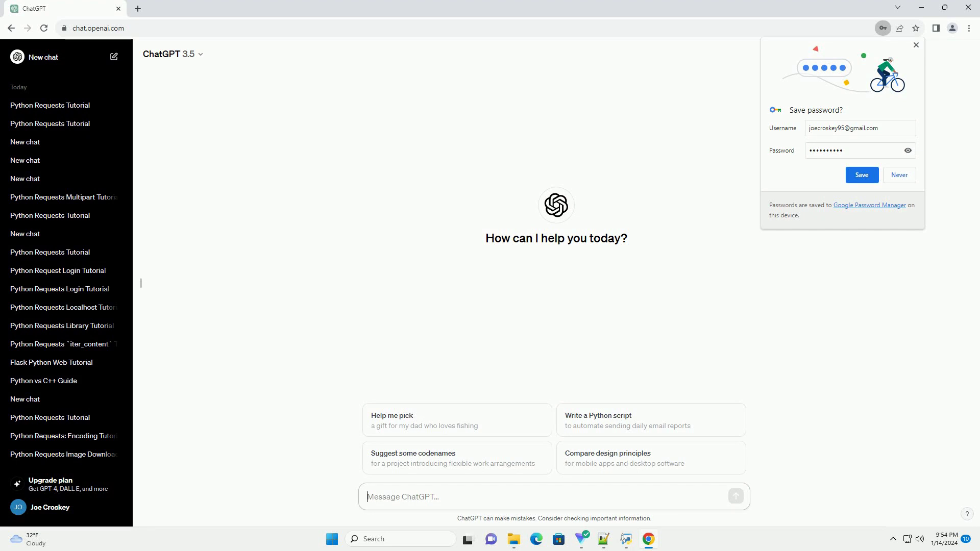
- Paste and send the request for a Python Requests tutorial with code examples
{"action": "type", "text": "write an informative tutorial about python request online with code example"}
{"action": "key", "text": "Return"}
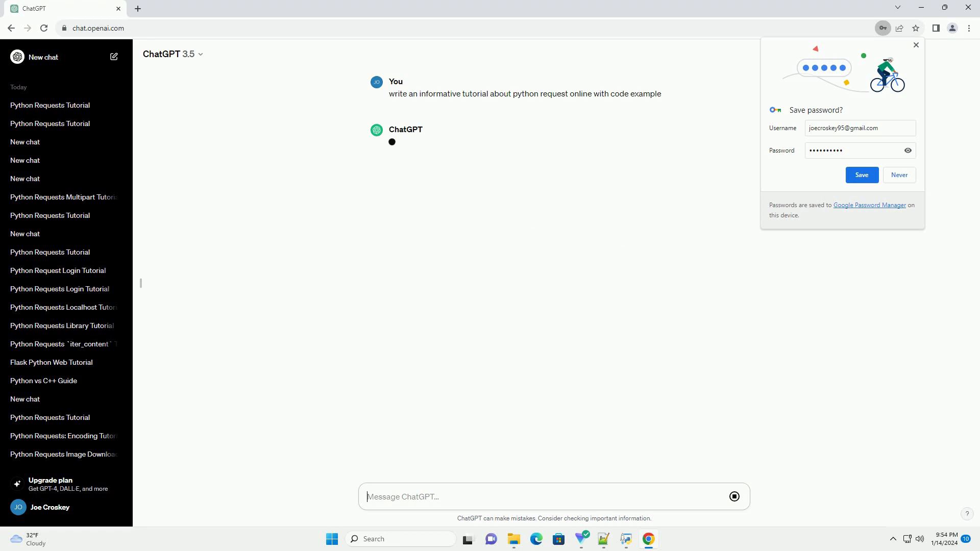